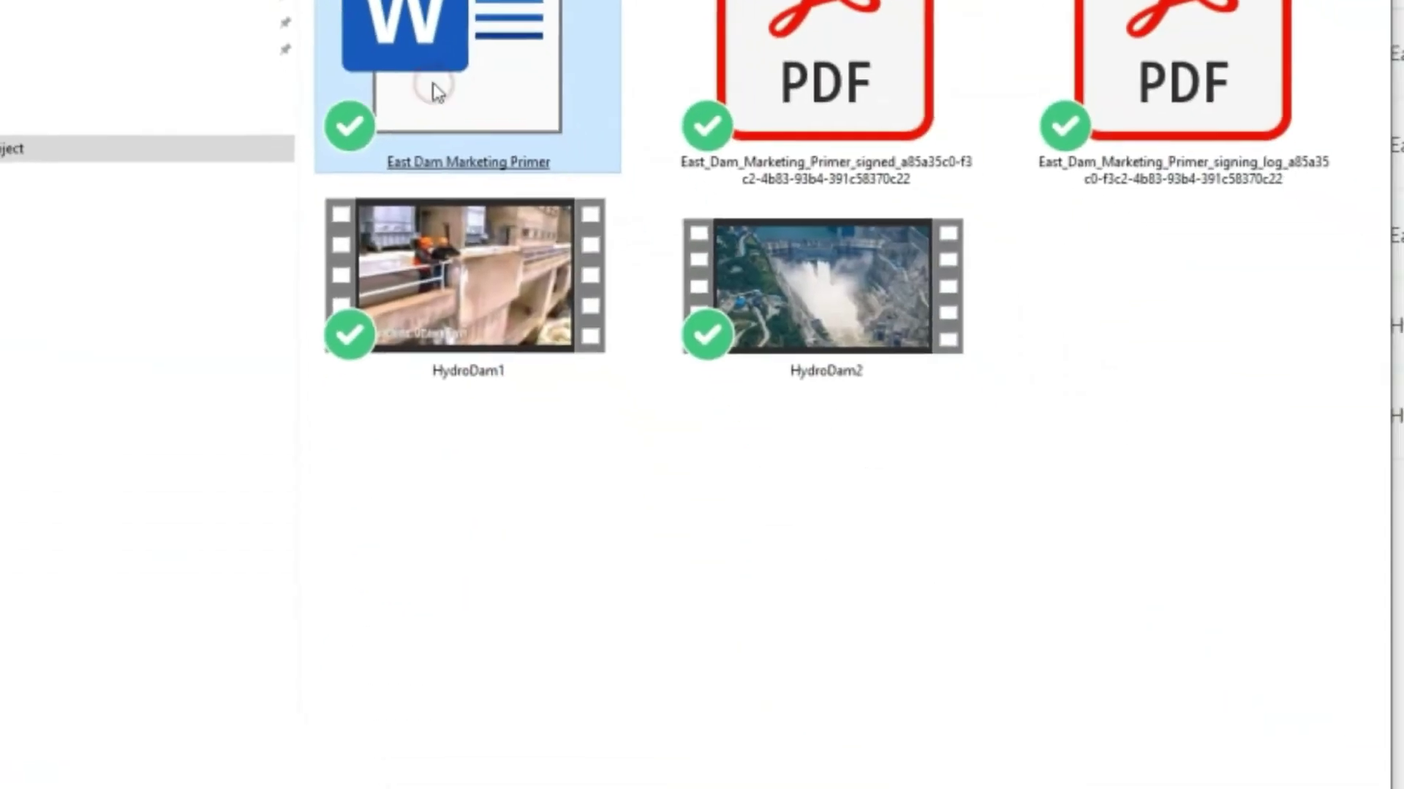
Lock East Dam Marketing Primer via its OpenText Core Share context menu in File Explorer
{"action": "right_click", "coordinate": [431, 73]}
{"action": "mouse_move", "coordinate": [516, 465]}
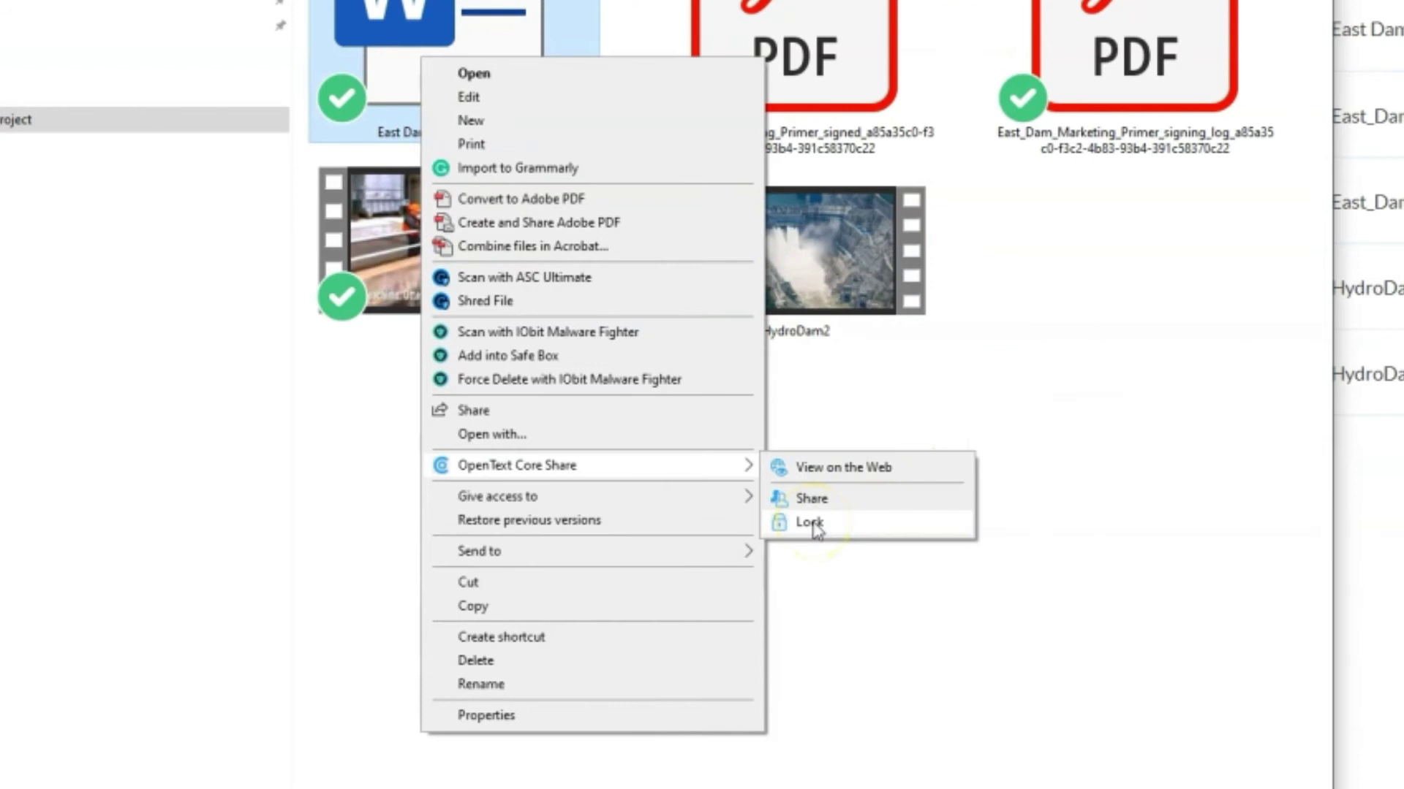
{"action": "left_click", "coordinate": [813, 525]}
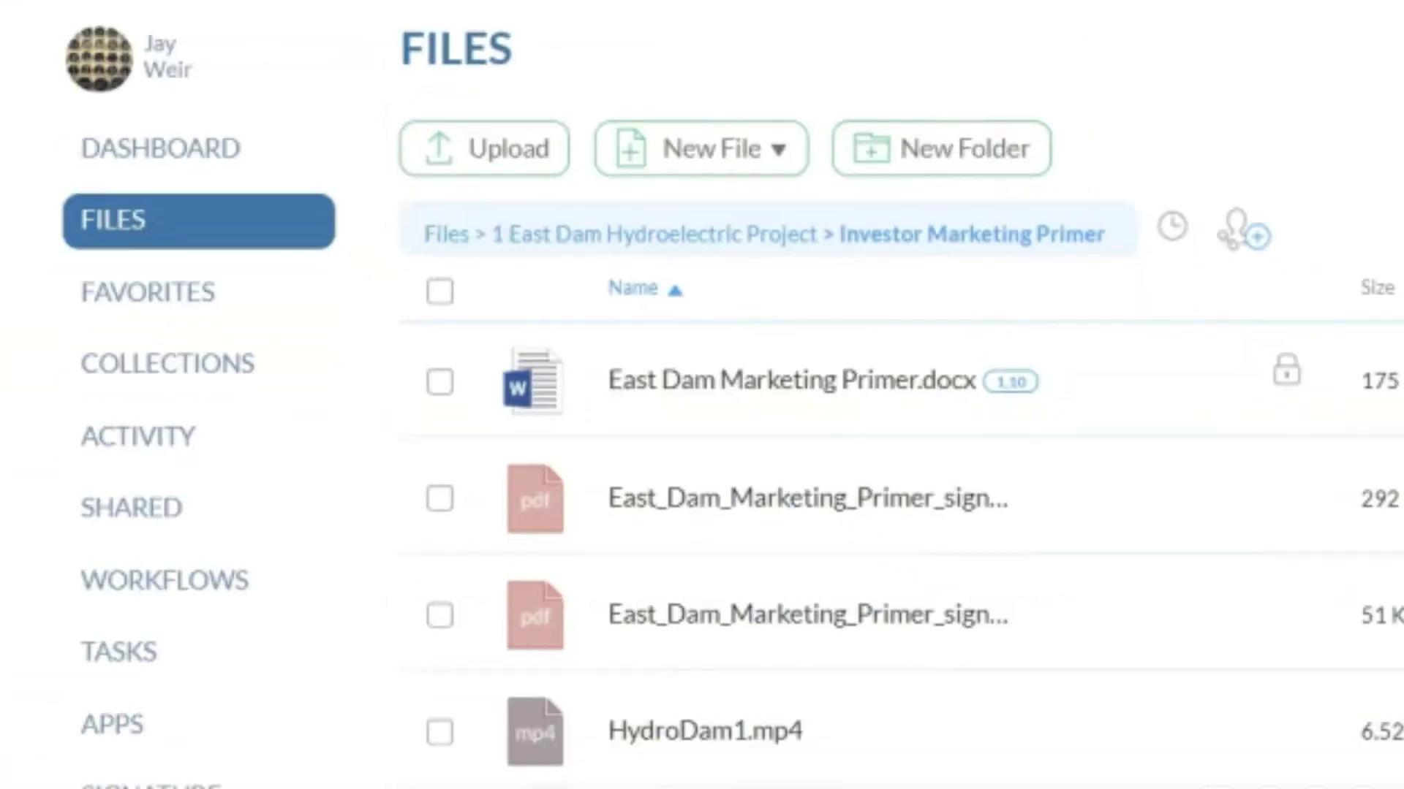
Check who holds the lock on East Dam Marketing Primer.docx, then unlock it from More actions
{"action": "left_click", "coordinate": [817, 189]}
{"action": "mouse_move", "coordinate": [1285, 372]}
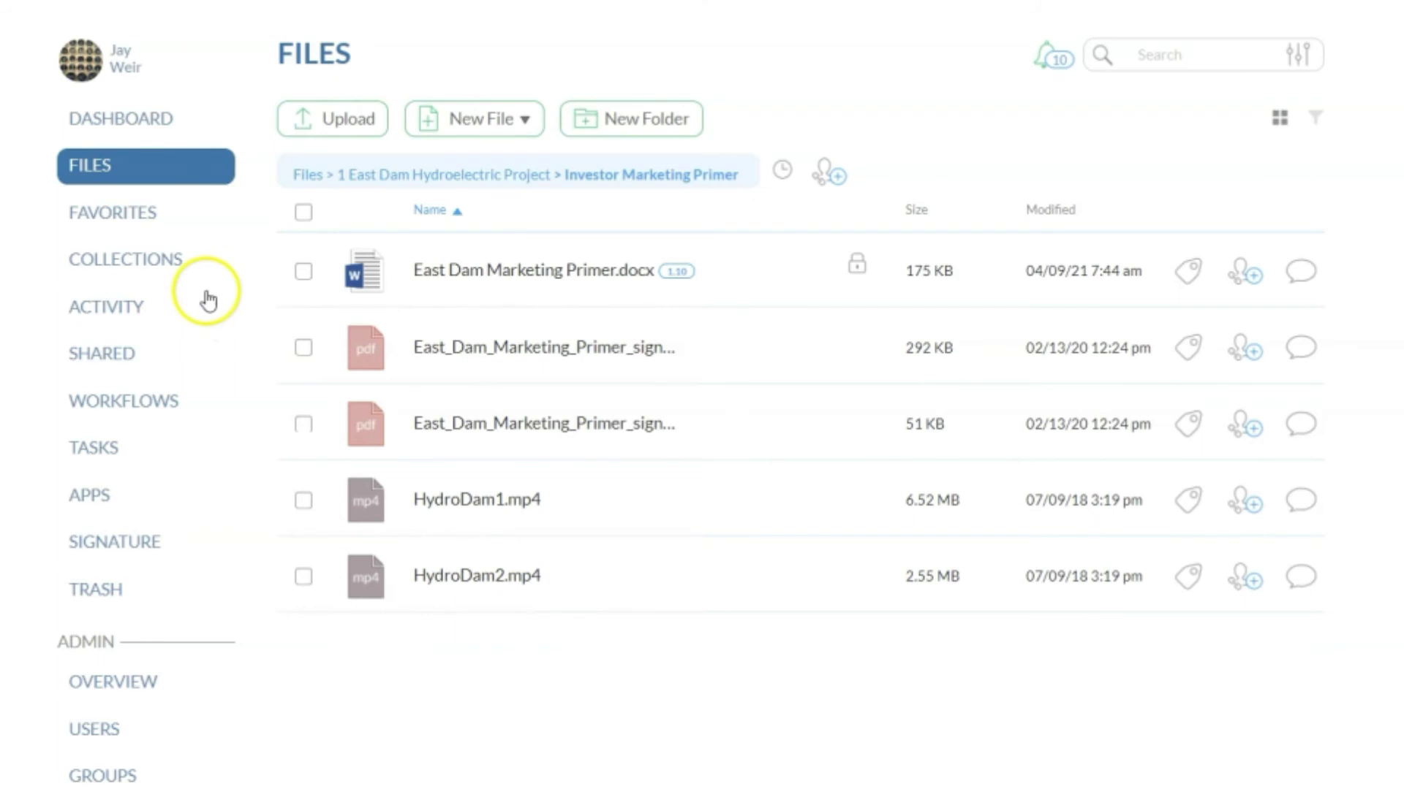
{"action": "left_click", "coordinate": [303, 271]}
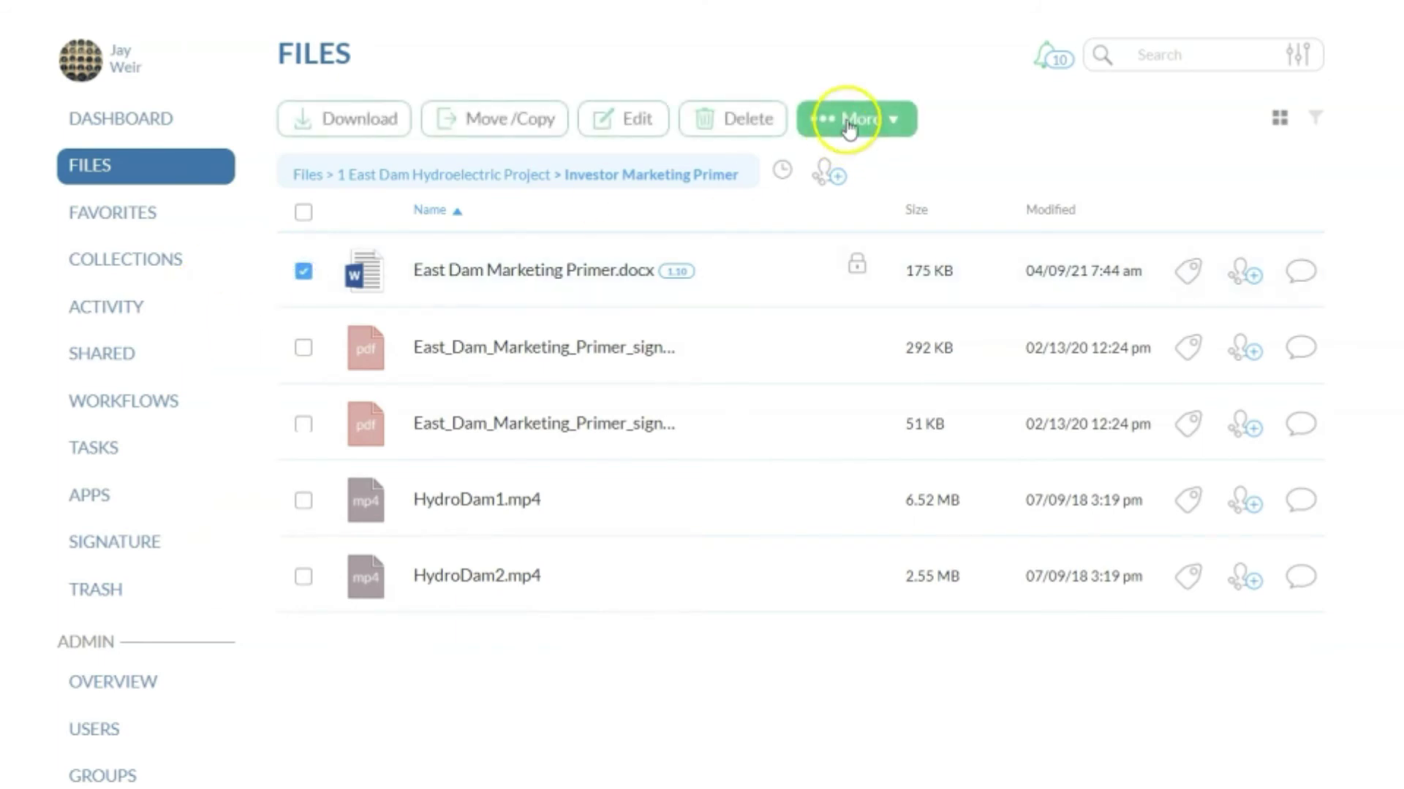
{"action": "left_click", "coordinate": [845, 118]}
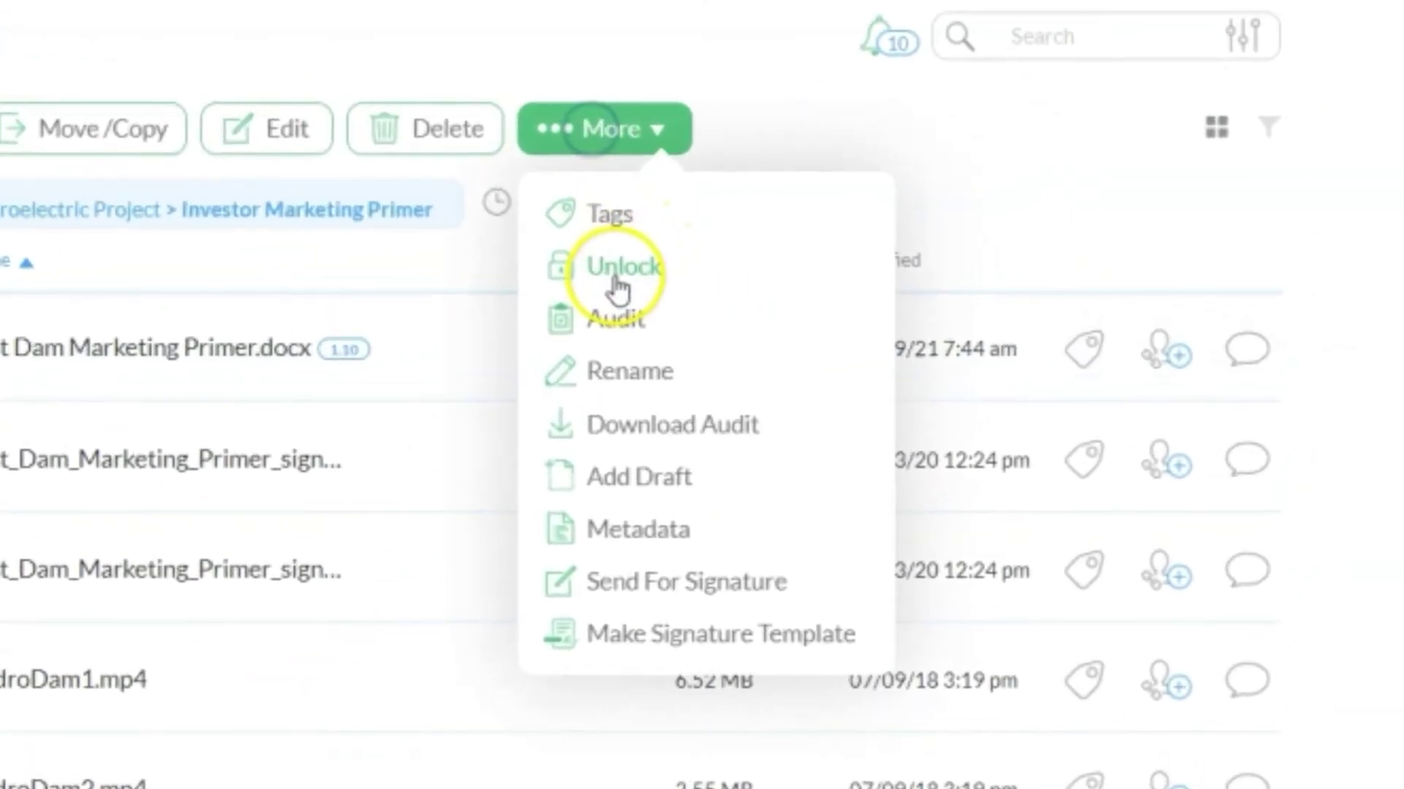
{"action": "left_click", "coordinate": [617, 279]}
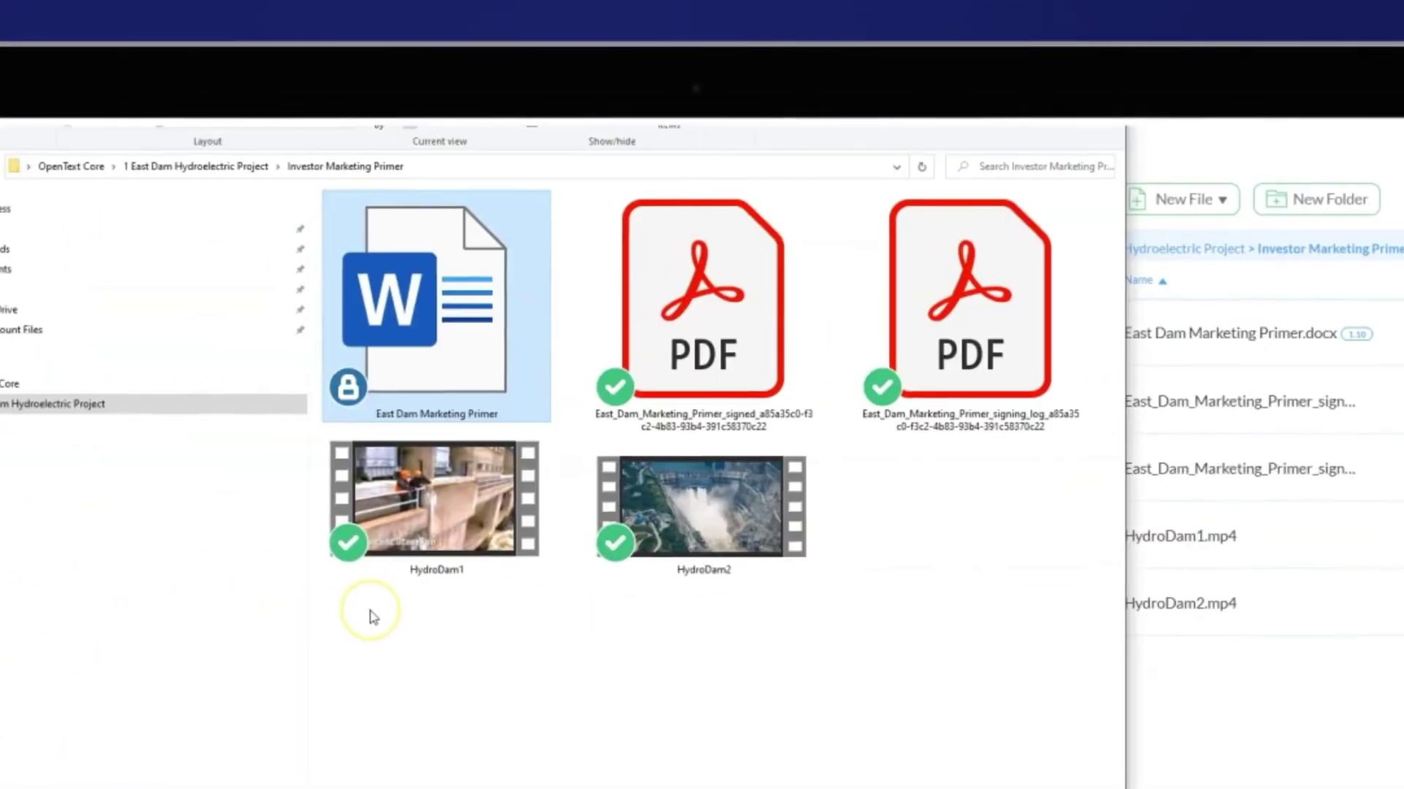